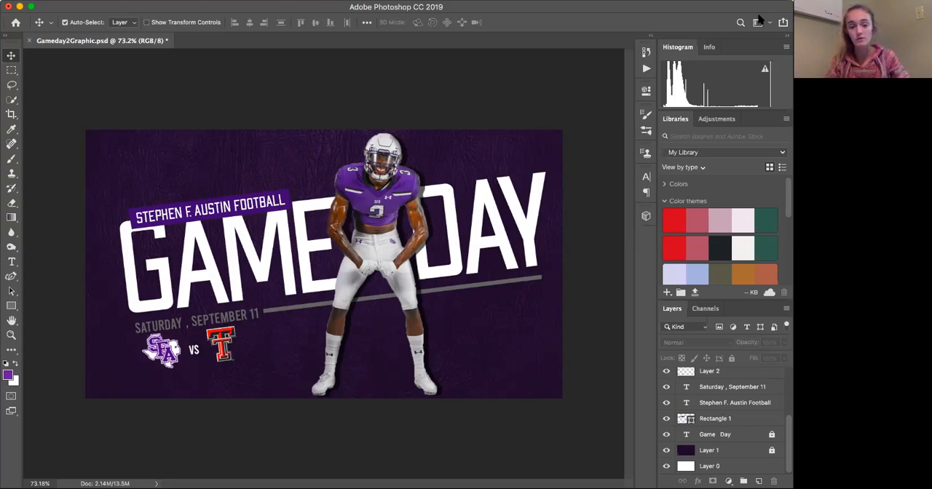
click(458, 155)
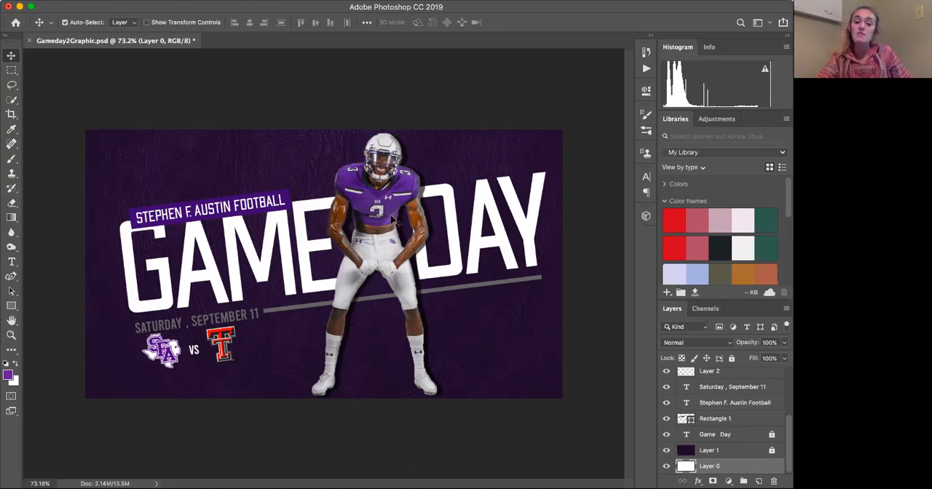
scroll(344, 204, up, 2)
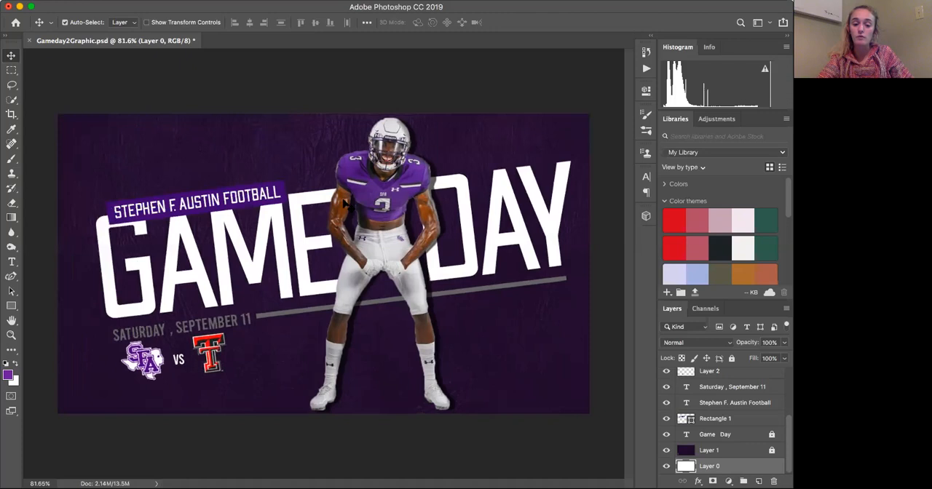
scroll(345, 206, up, 1)
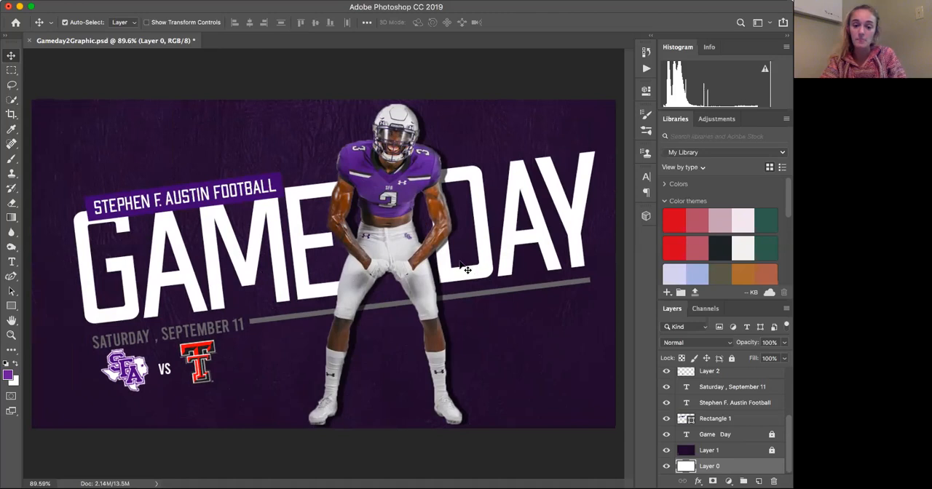
scroll(461, 263, up, 3)
scroll(458, 267, right, 5)
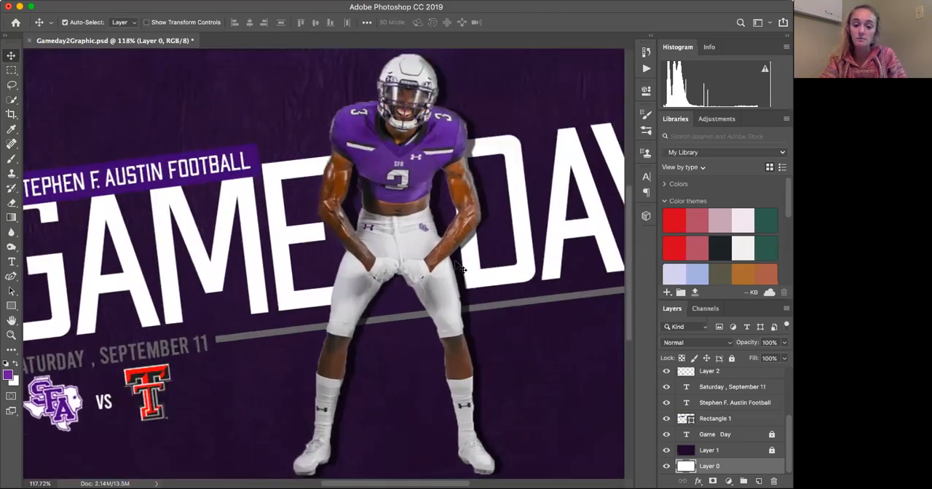
scroll(459, 267, down, 2)
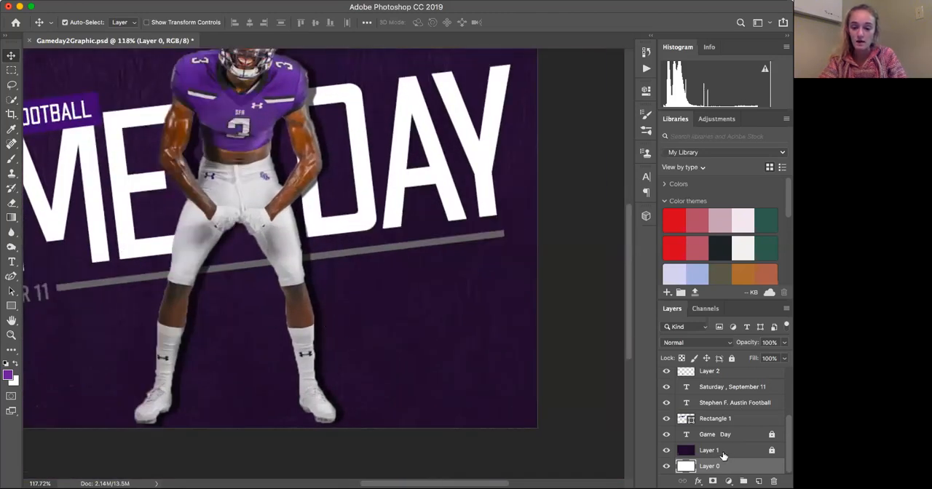
- Unlock the Layer 0 copy and Layer 0 copy 2 layers and select Layer 0 copy
scroll(729, 413, up, 3)
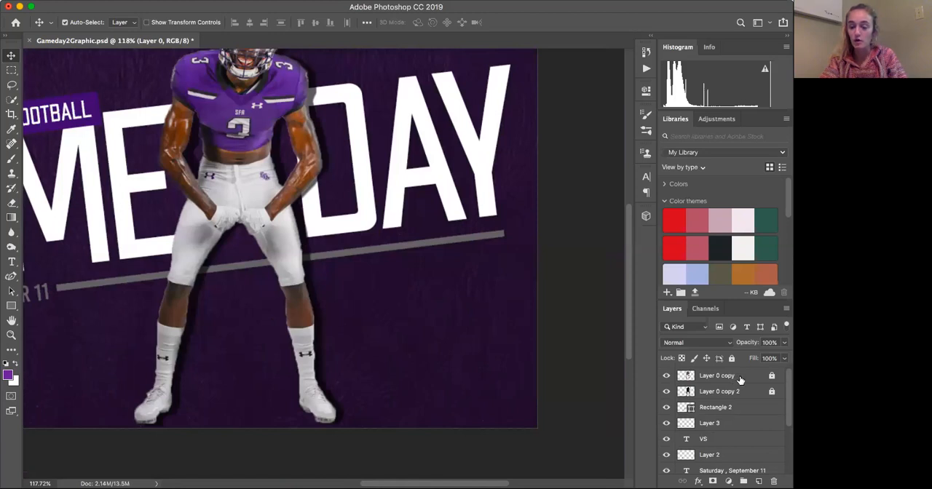
click(770, 375)
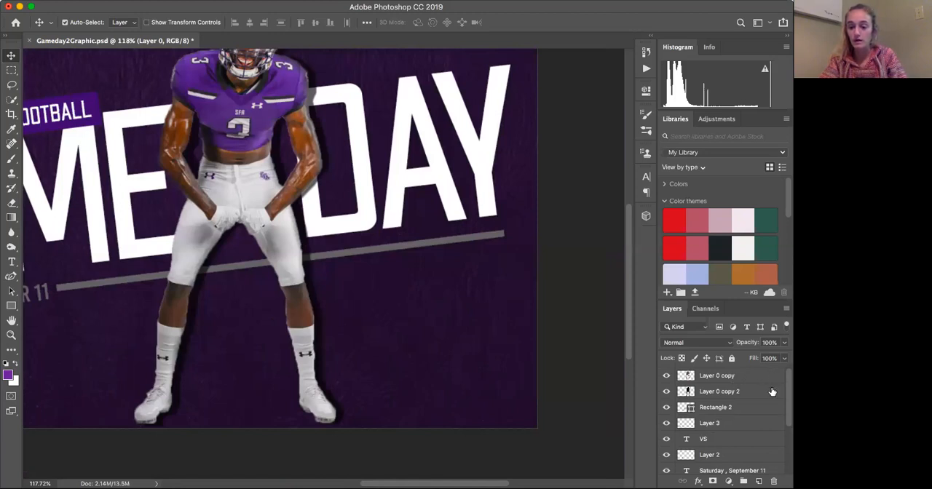
click(750, 378)
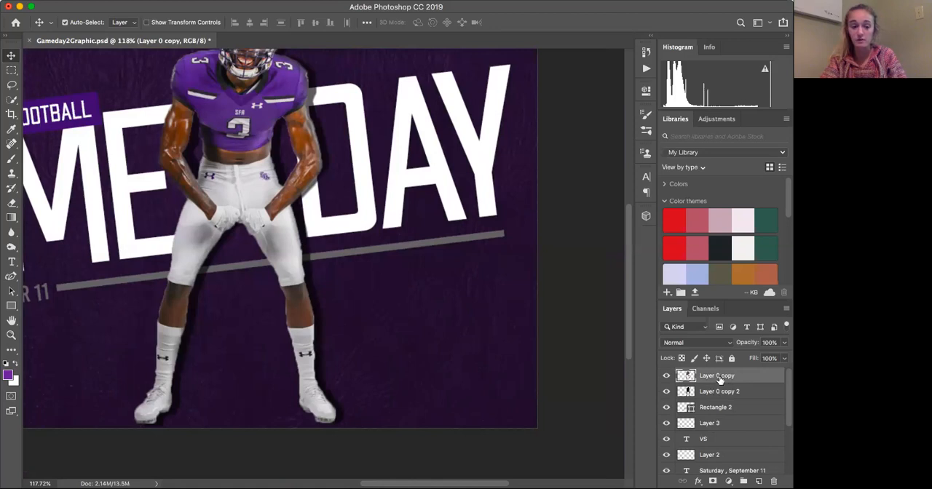
- Duplicate the player layer Layer 0 copy and place the duplicate beside the original player, over the word DAY
drag(720, 379, 758, 481)
drag(240, 141, 380, 136)
scroll(380, 135, up, 5)
drag(371, 166, 378, 174)
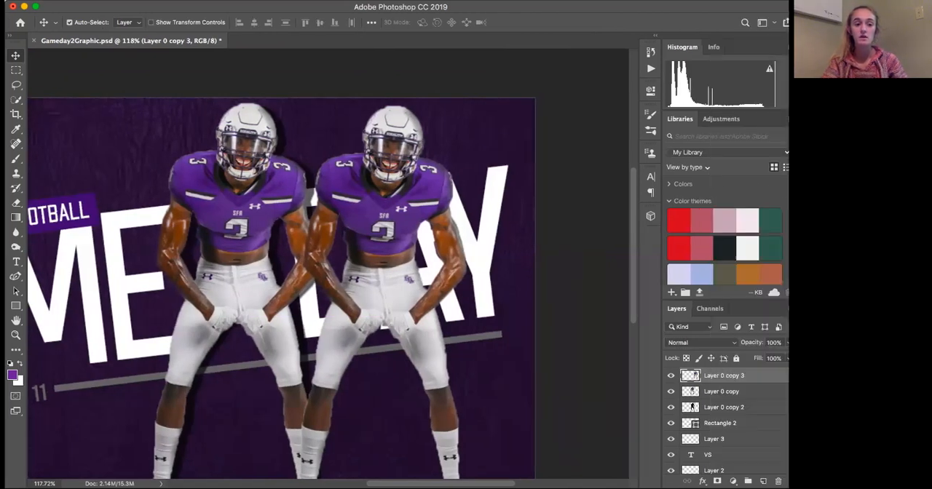
- Darken the duplicated player with a Brightness/Contrast adjustment of brightness -150 and contrast 100
click(169, 1)
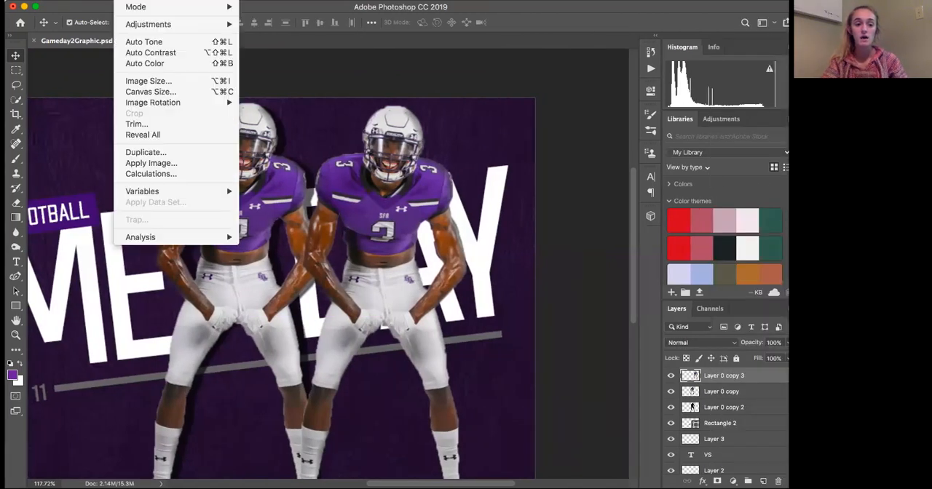
mouse_move(133, 26)
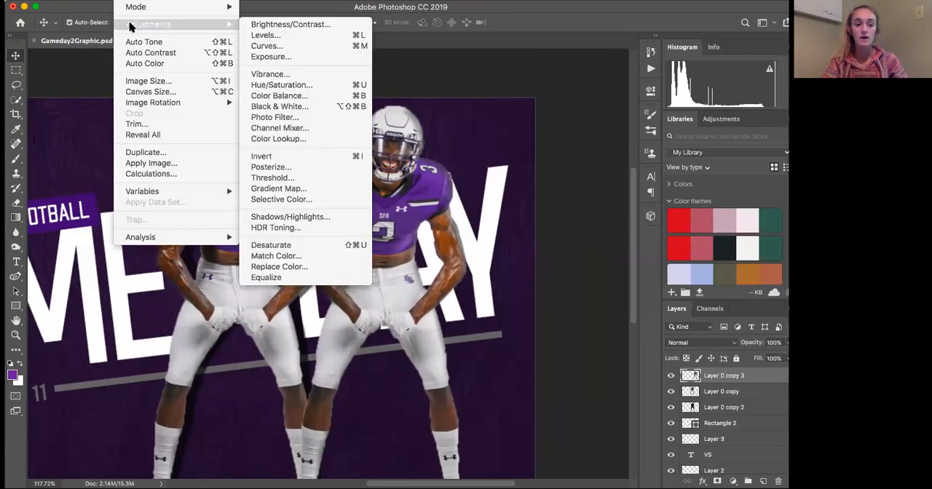
click(262, 27)
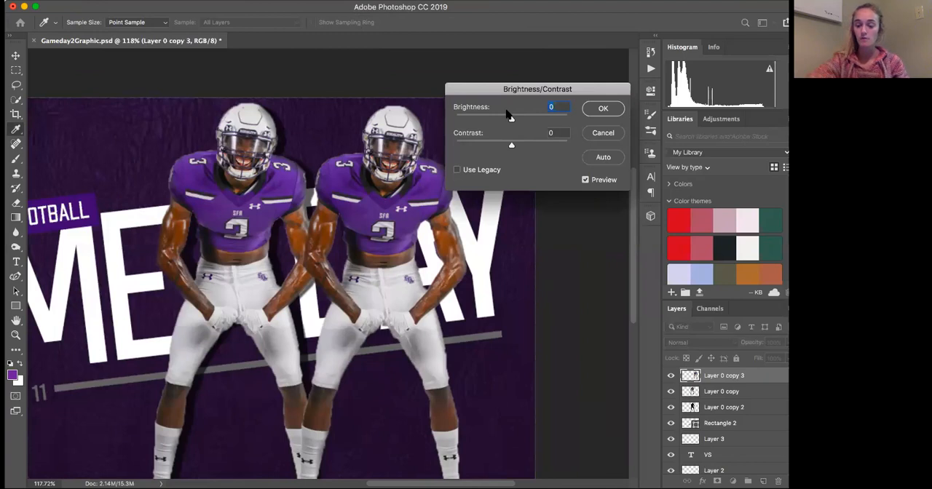
drag(511, 119, 447, 119)
drag(512, 146, 568, 145)
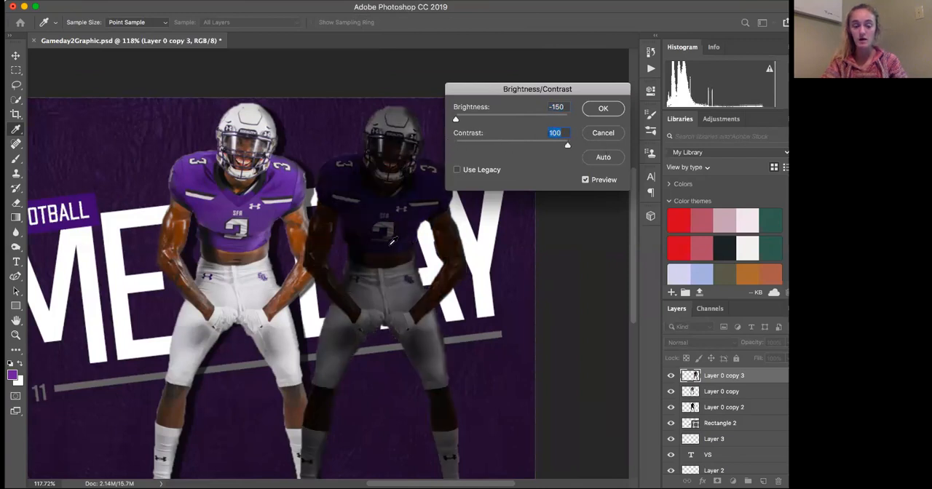
click(603, 109)
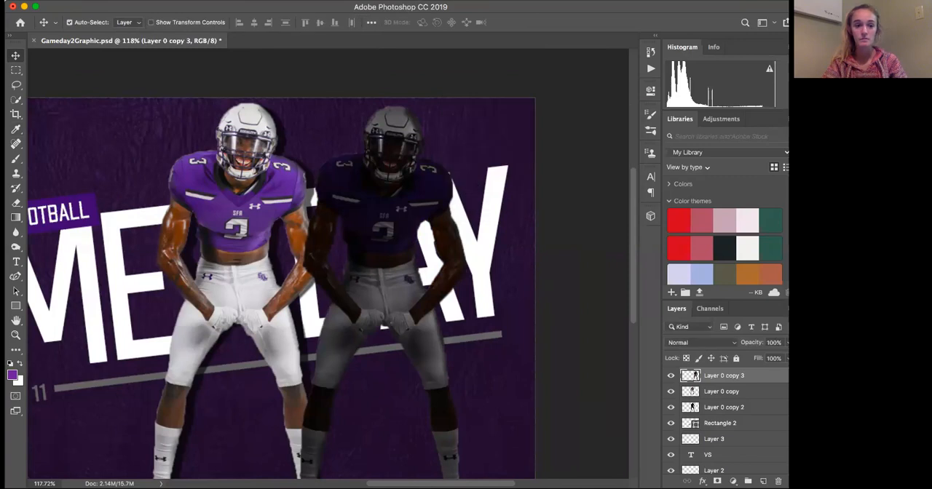
- Turn the duplicate into a black silhouette with an Exposure adjustment of -20.00 and move it closer behind the player's side
click(128, 1)
mouse_move(148, 26)
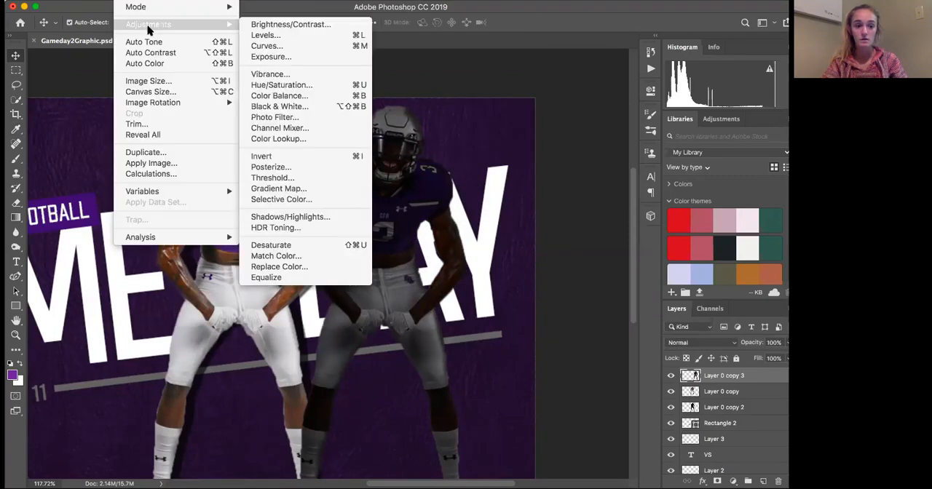
click(283, 57)
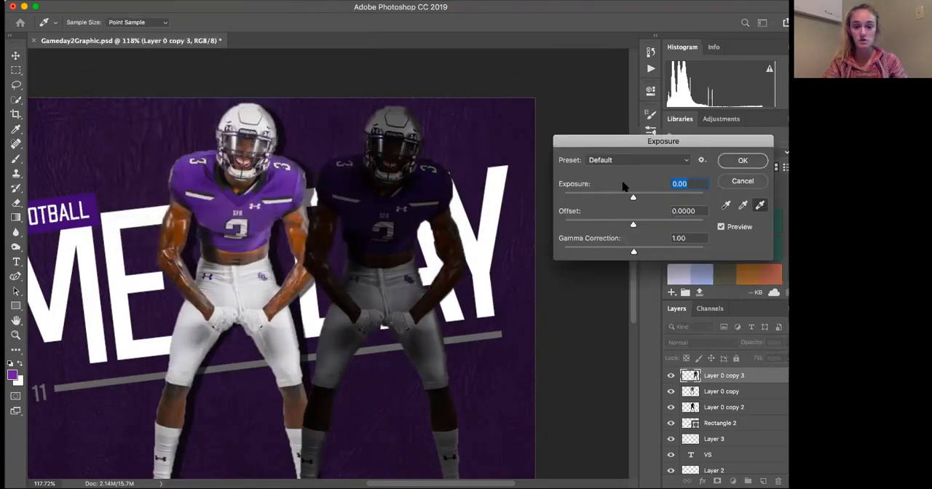
drag(632, 197, 561, 197)
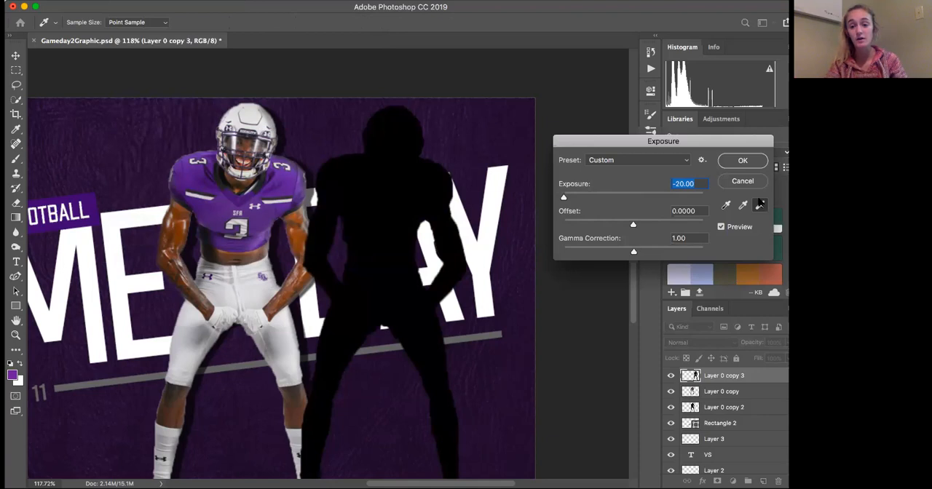
click(737, 161)
drag(410, 161, 373, 162)
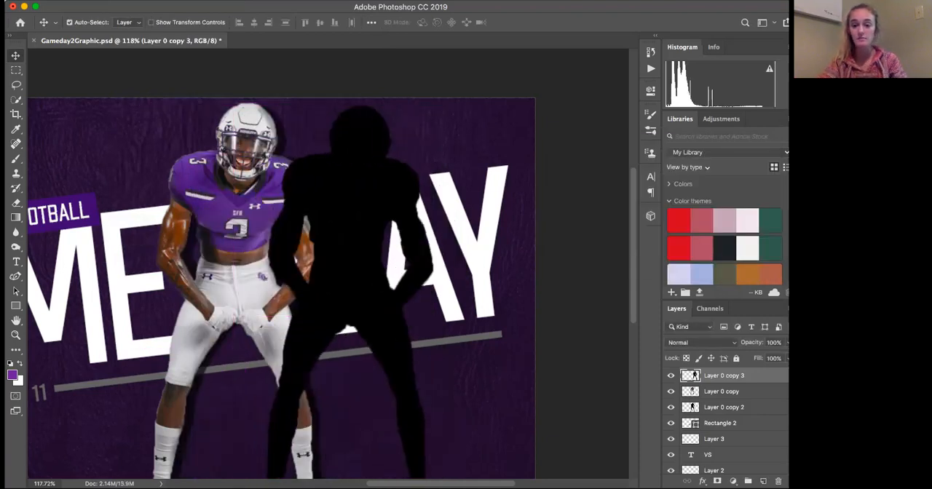
drag(579, 13, 573, 10)
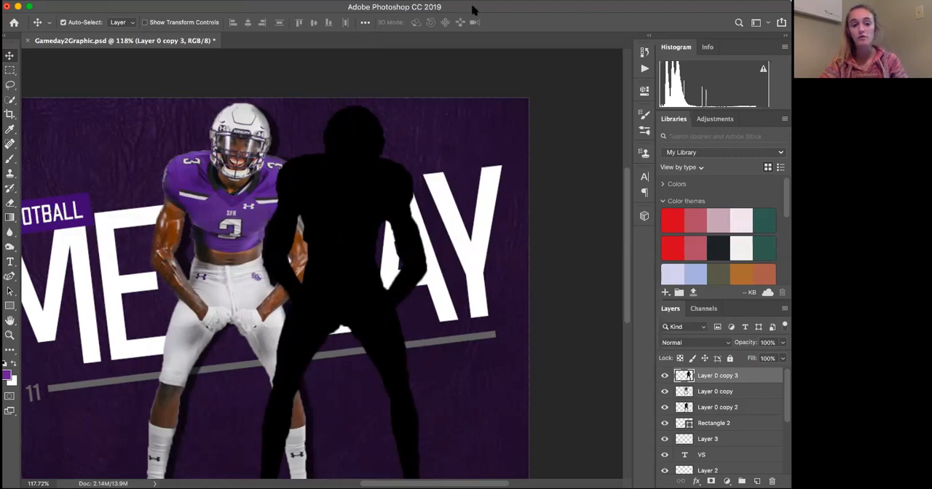
drag(469, 10, 471, 10)
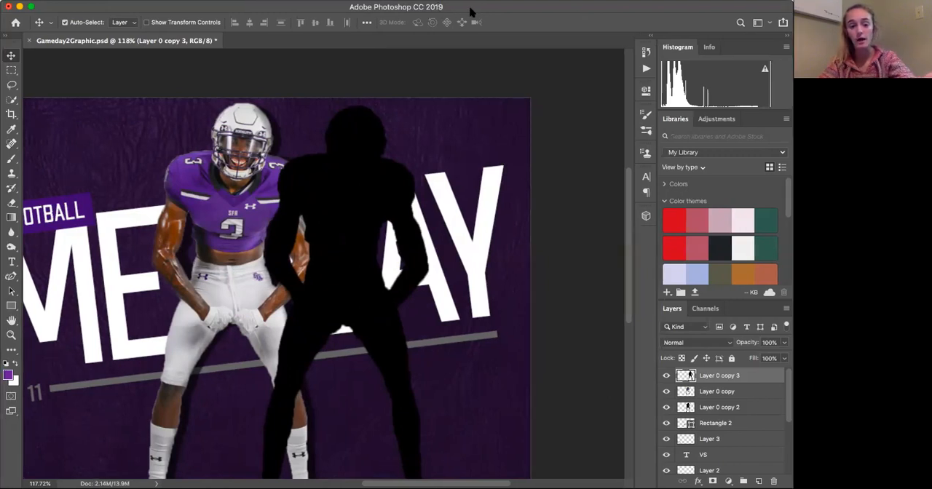
- Delete the duplicated silhouette layer Layer 0 copy 3
click(278, 136)
click(340, 145)
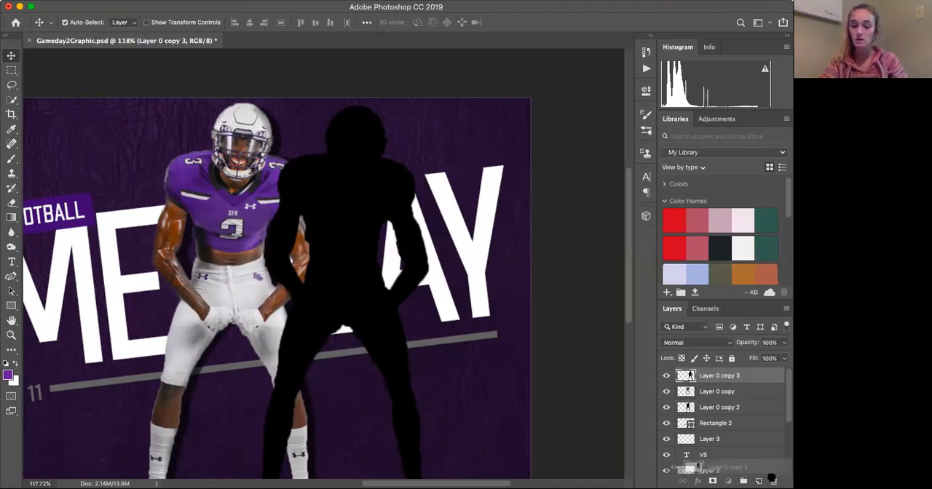
click(772, 480)
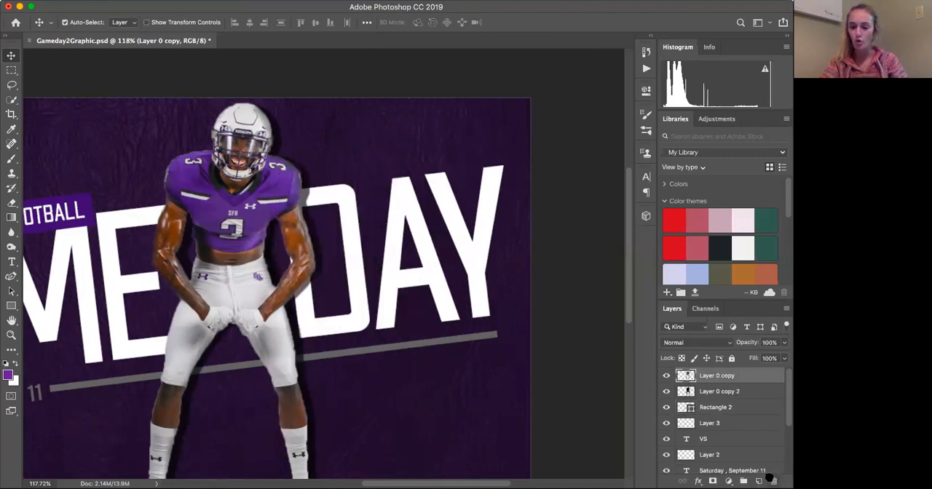
- Check the opacity of the shadow layer Layer 0 copy 2 and examine how the shadow looks within the whole graphic
click(725, 393)
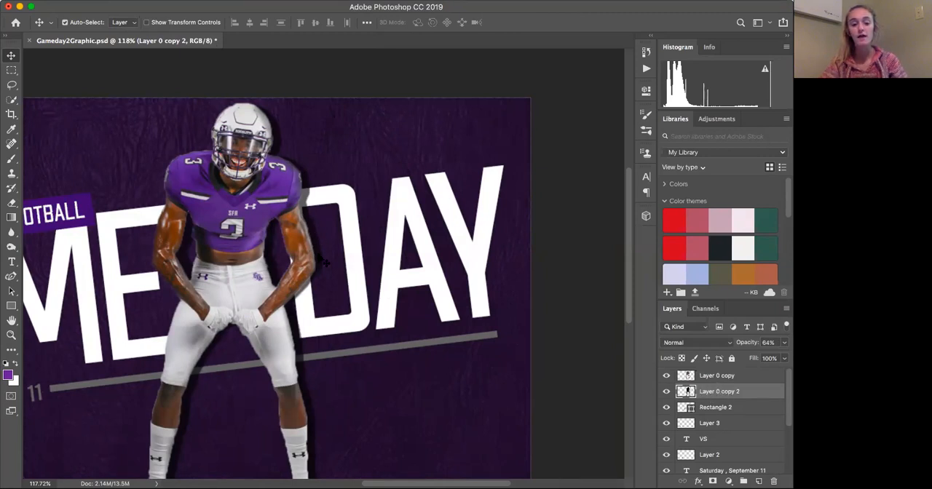
scroll(322, 252, left, 5)
scroll(321, 252, down, 2)
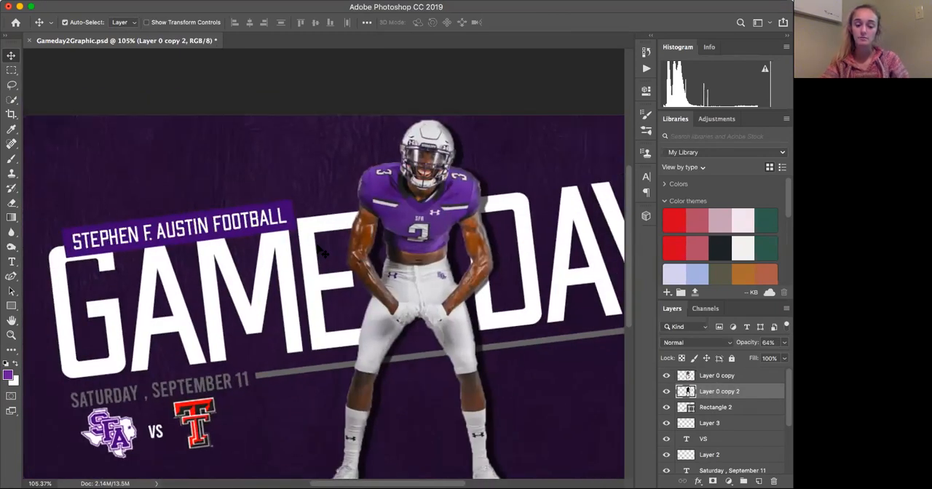
scroll(320, 226, down, 1)
scroll(320, 225, down, 2)
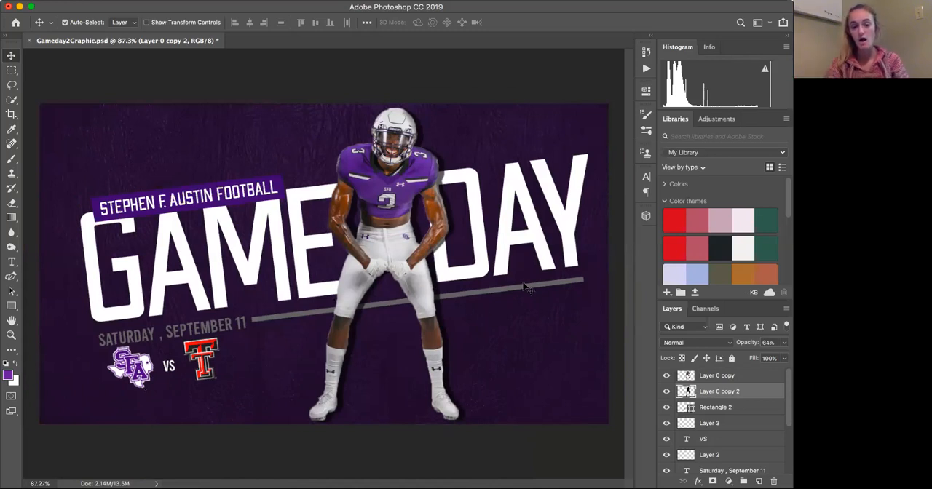
alt+scroll(526, 288, up, 1)
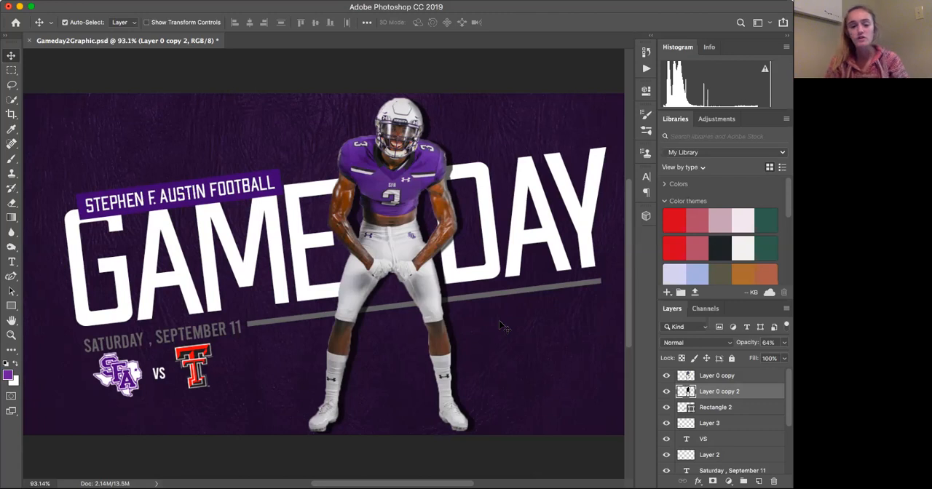
scroll(502, 326, down, 1)
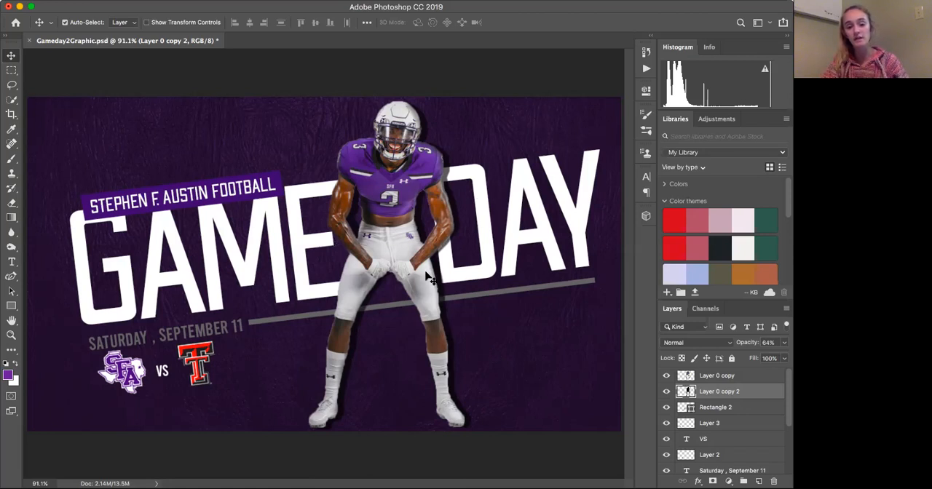
scroll(413, 209, up, 2)
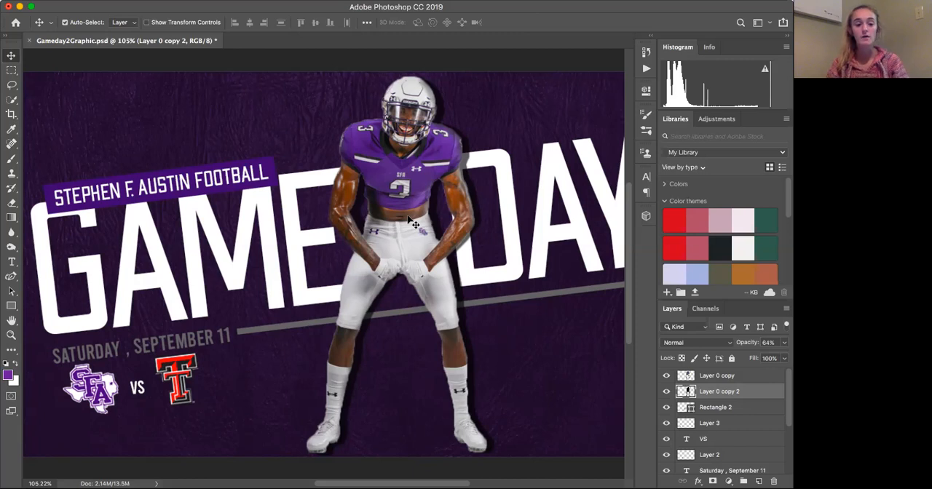
scroll(411, 224, down, 3)
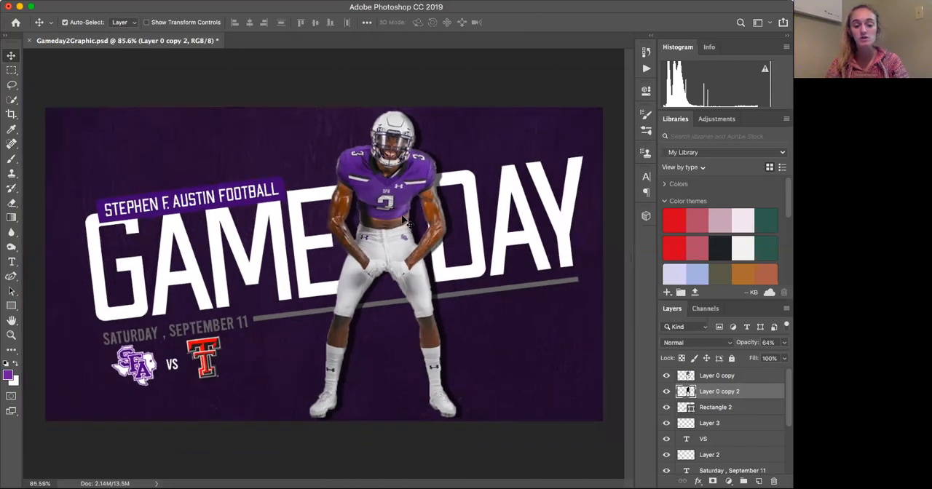